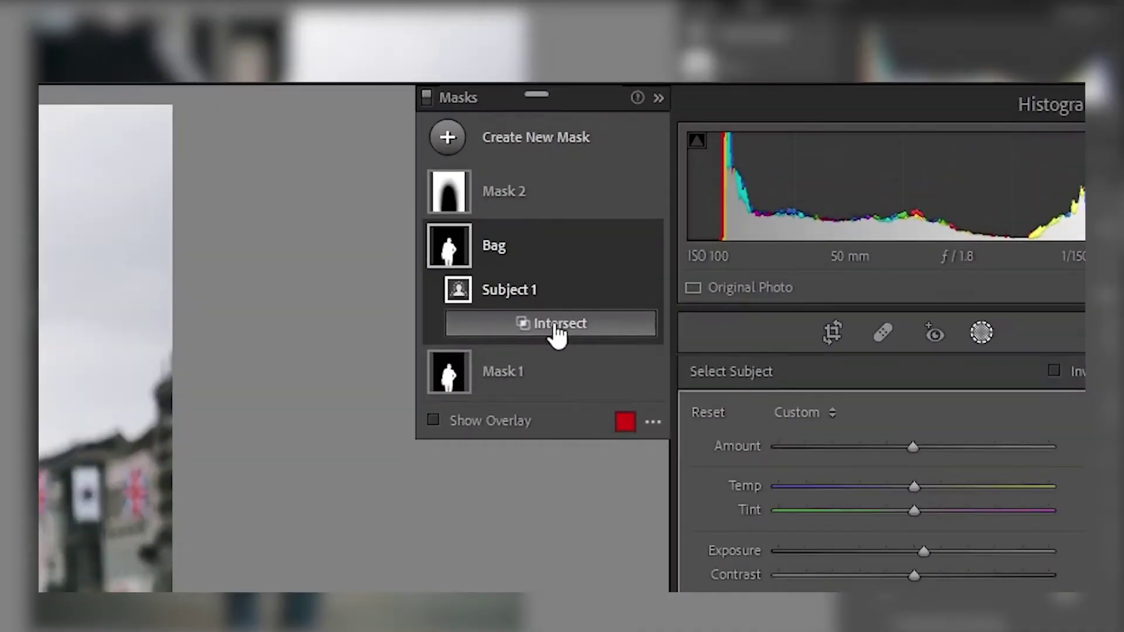
# Intersect the Bag mask's subject selection with a Color Range sampled from the purple bag
pyautogui.click(556, 332)
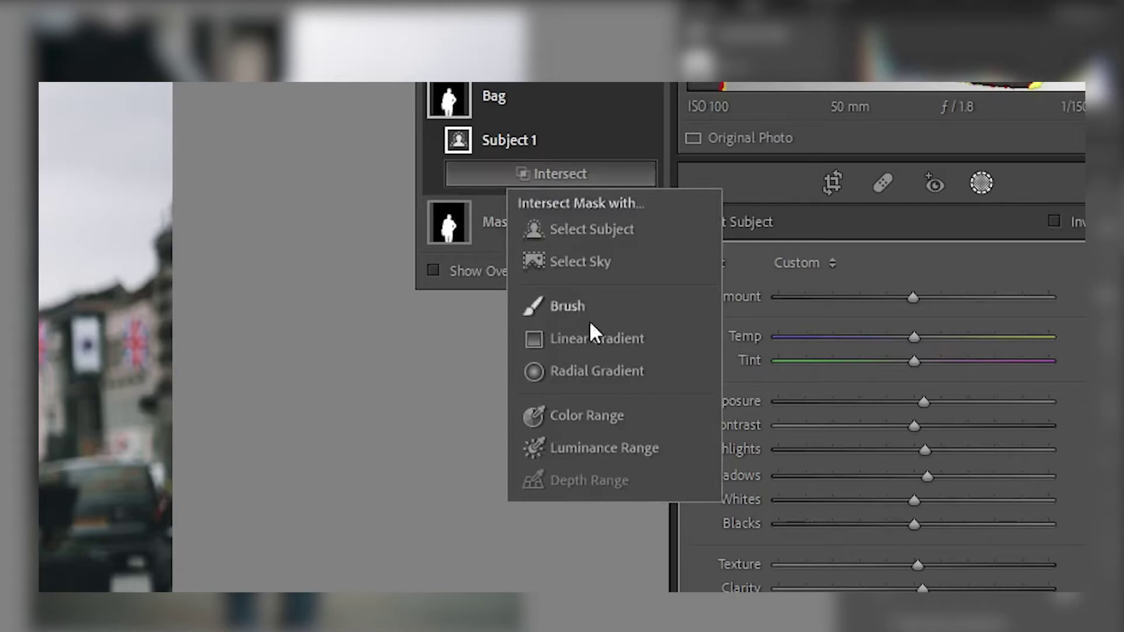
pyautogui.click(604, 412)
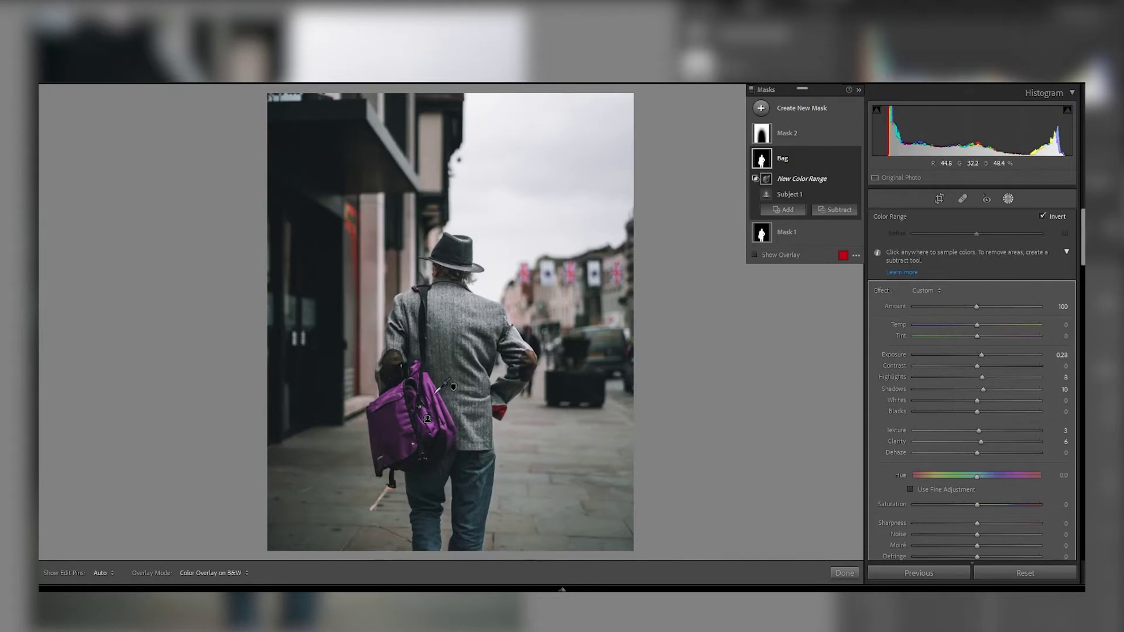
pyautogui.click(385, 429)
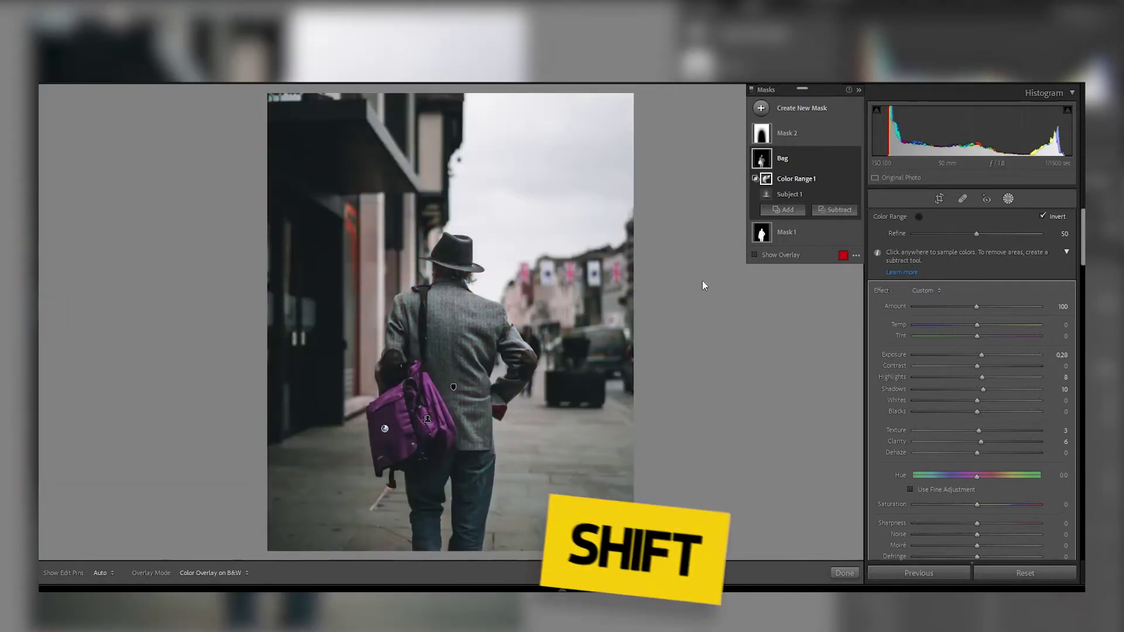
pyautogui.keyDown('shift'); pyautogui.click(453, 386); pyautogui.keyUp('shift')
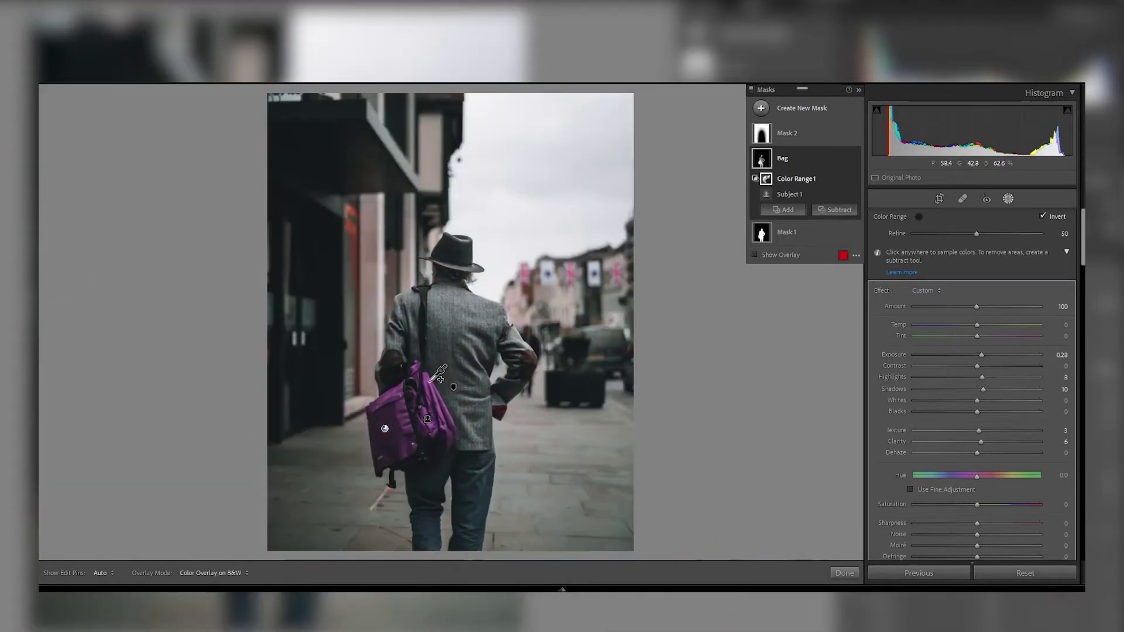
# Refine the Bag mask's color range to 5, limiting the selection to the purple bag
pyautogui.moveTo(976, 233); pyautogui.dragTo(942, 236)
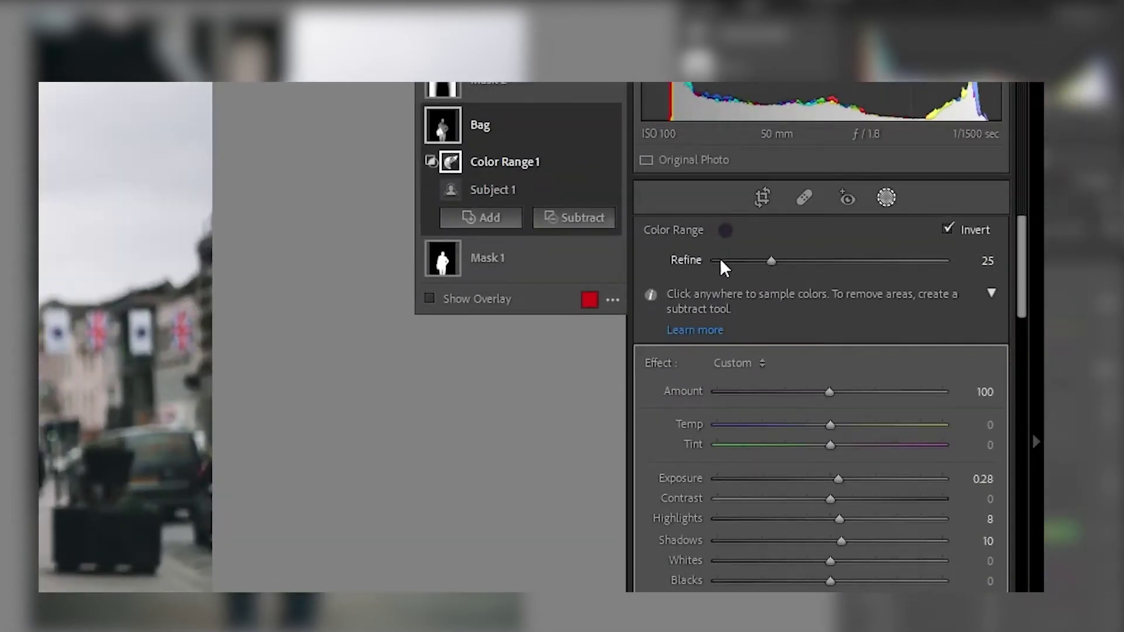
pyautogui.moveTo(772, 261); pyautogui.dragTo(734, 262)
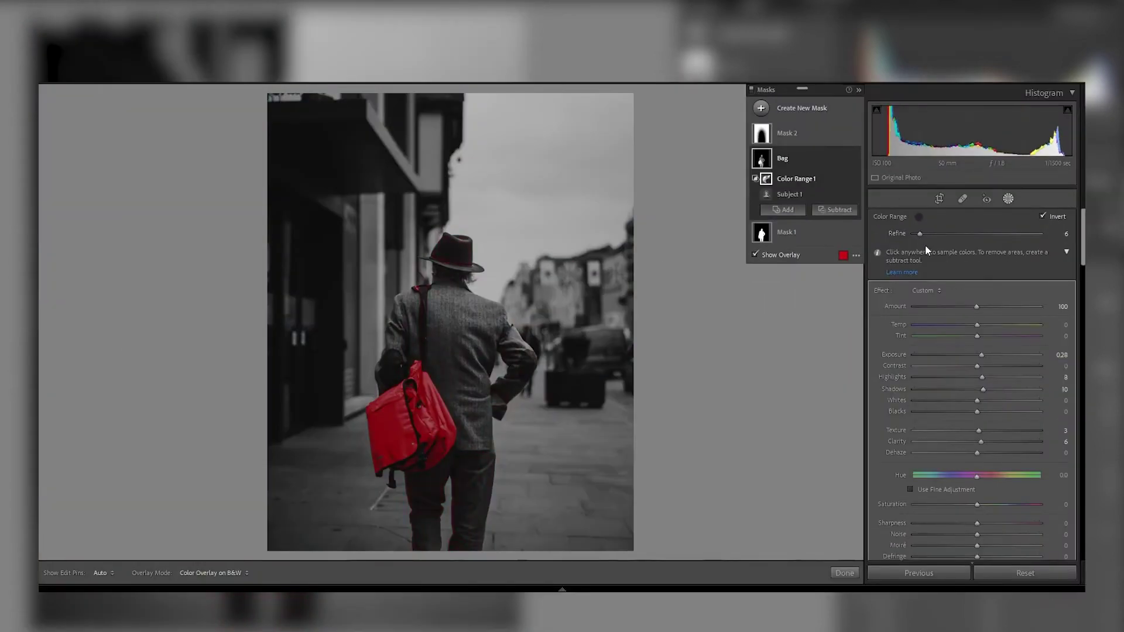
pyautogui.moveTo(920, 233); pyautogui.dragTo(913, 233)
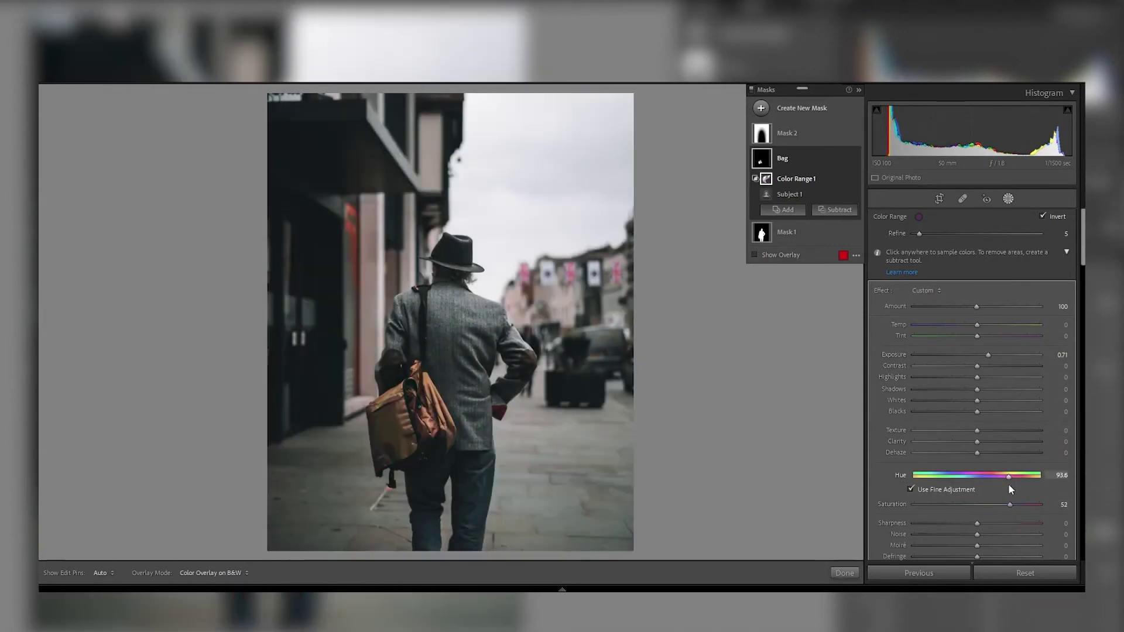
# Set the Bag mask to amount 132, exposure 0.96, hue 95.2 and saturation 30, and compare the photo with and without it
pyautogui.moveTo(1010, 504); pyautogui.dragTo(995, 506)
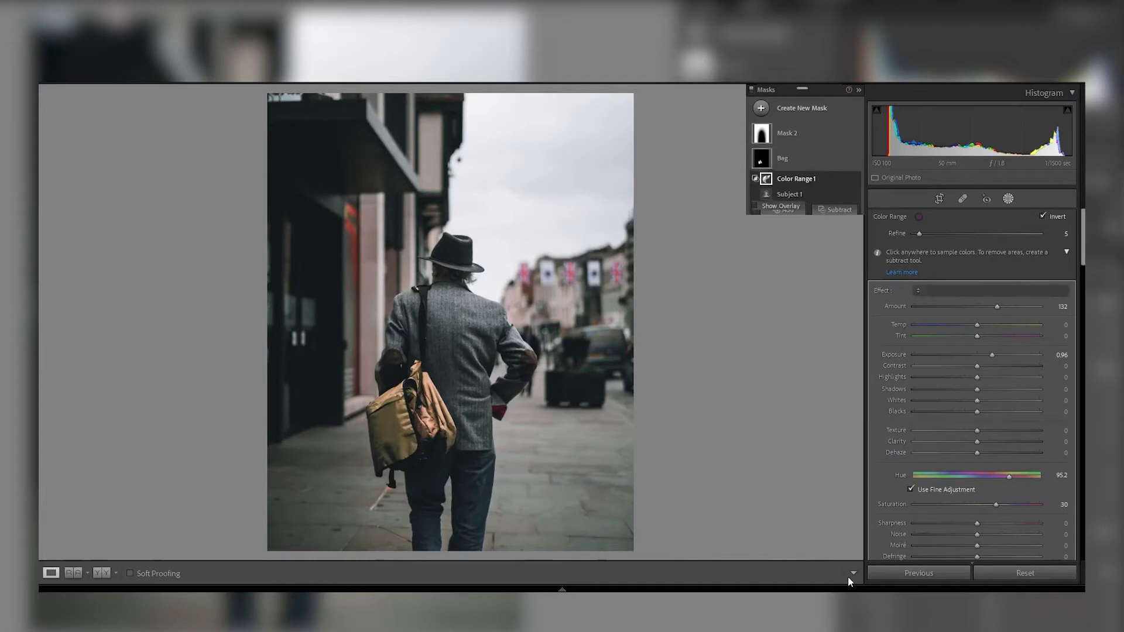
pyautogui.click(845, 576)
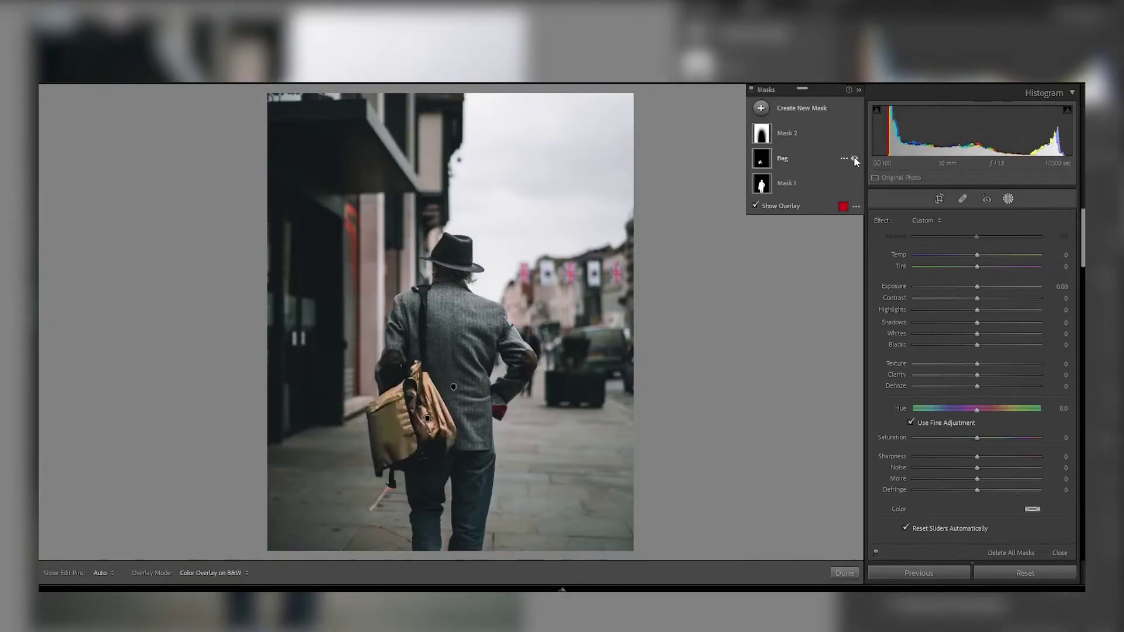
pyautogui.click(855, 159)
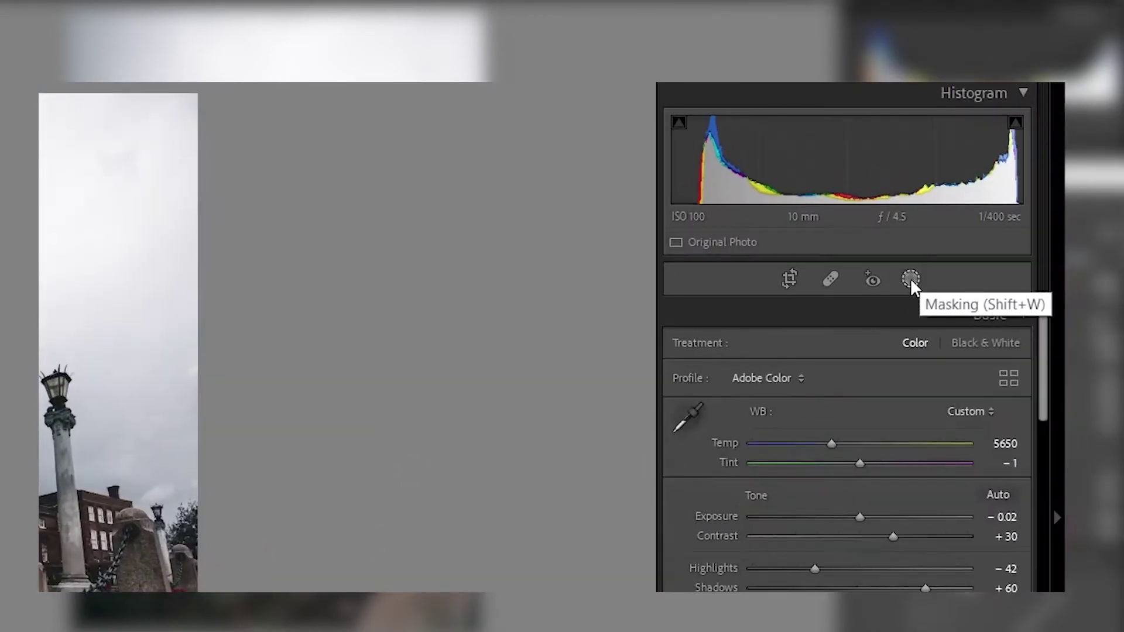
# Create a Select Sky mask on the statue and tulip photo and hide its overlay
pyautogui.click(911, 279)
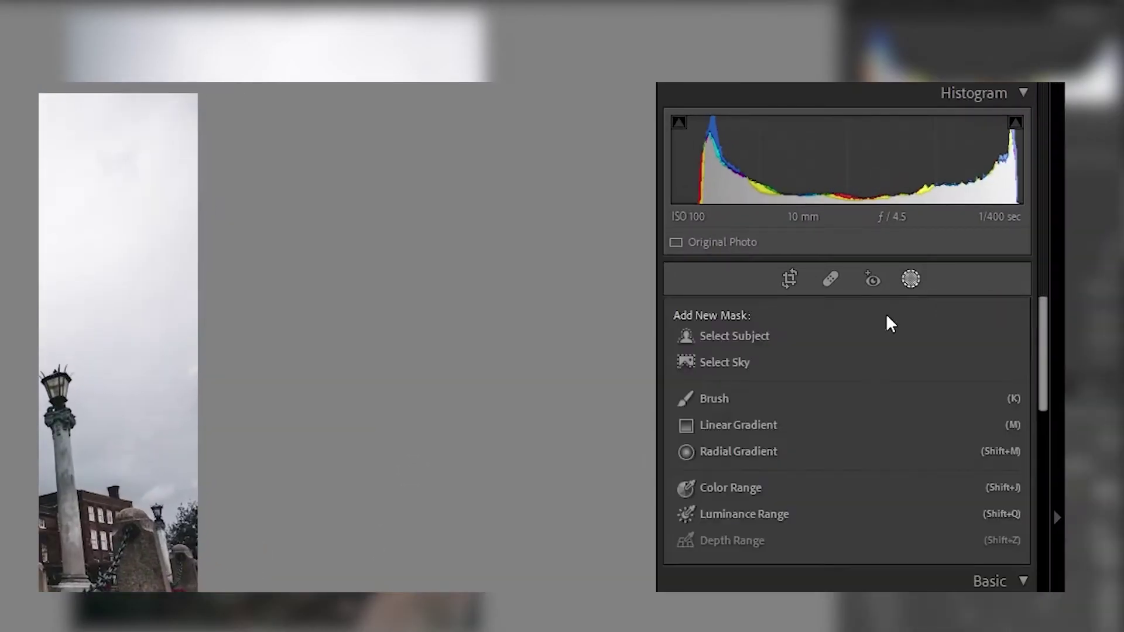
pyautogui.click(717, 362)
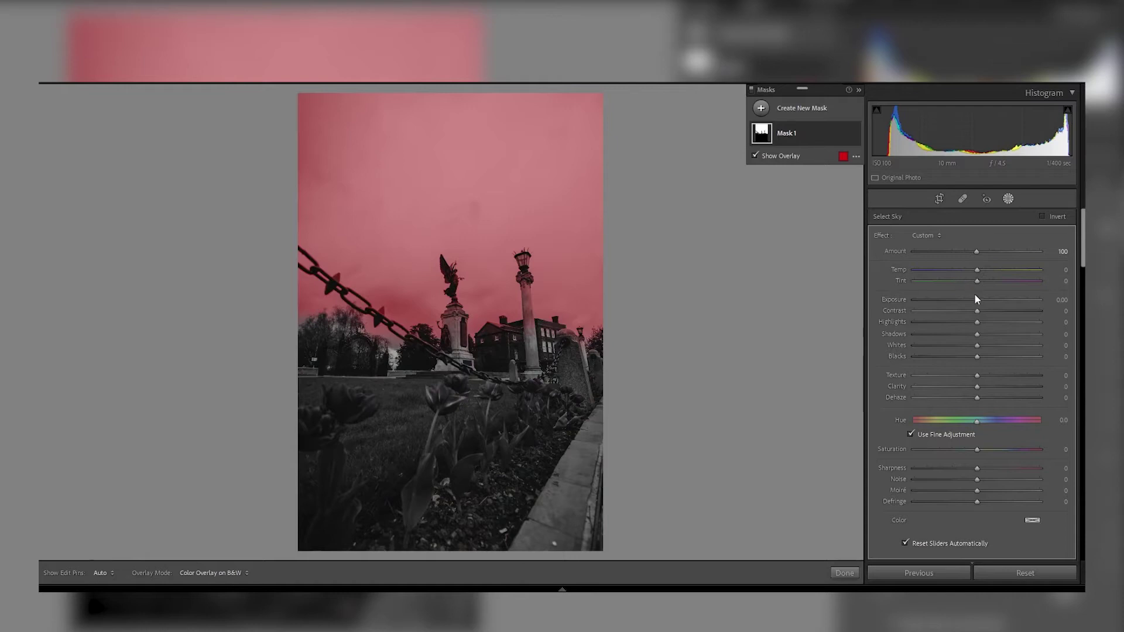
pyautogui.press('o')
# Darken the sky mask with exposure -0.21, highlights -92, shadows -20, blacks -4, clarity 8 and dehaze 19
pyautogui.moveTo(979, 303); pyautogui.dragTo(931, 323)
pyautogui.moveTo(977, 397); pyautogui.dragTo(964, 335)
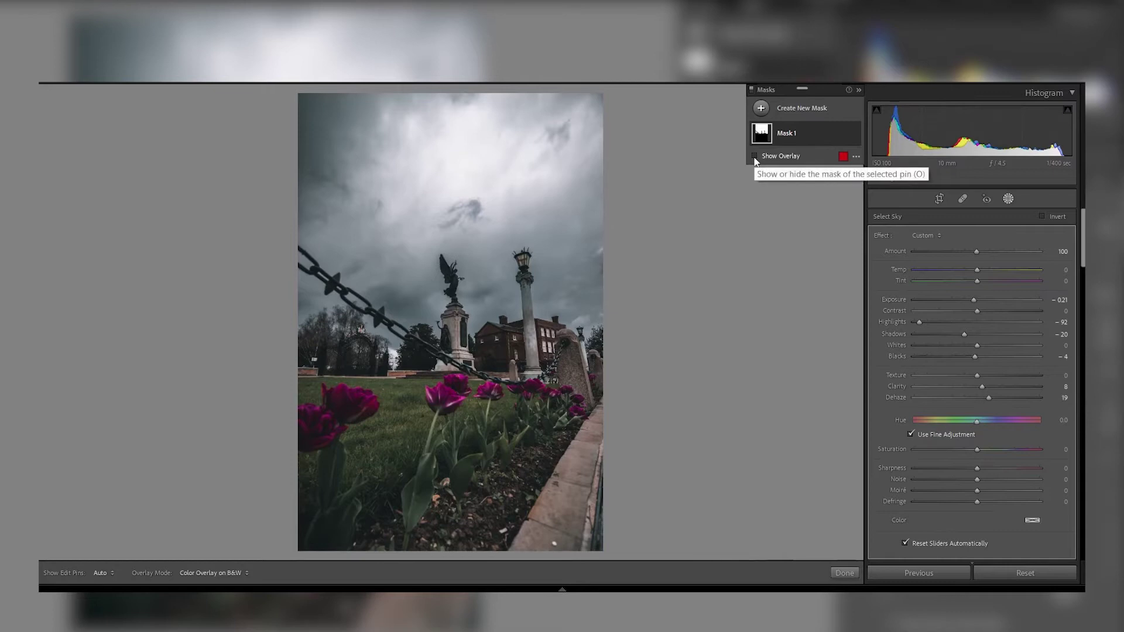
# Show the mask overlay and intersect the sky mask with a slightly tilted linear gradient from the photo's upper edge to the tulips
pyautogui.click(754, 156)
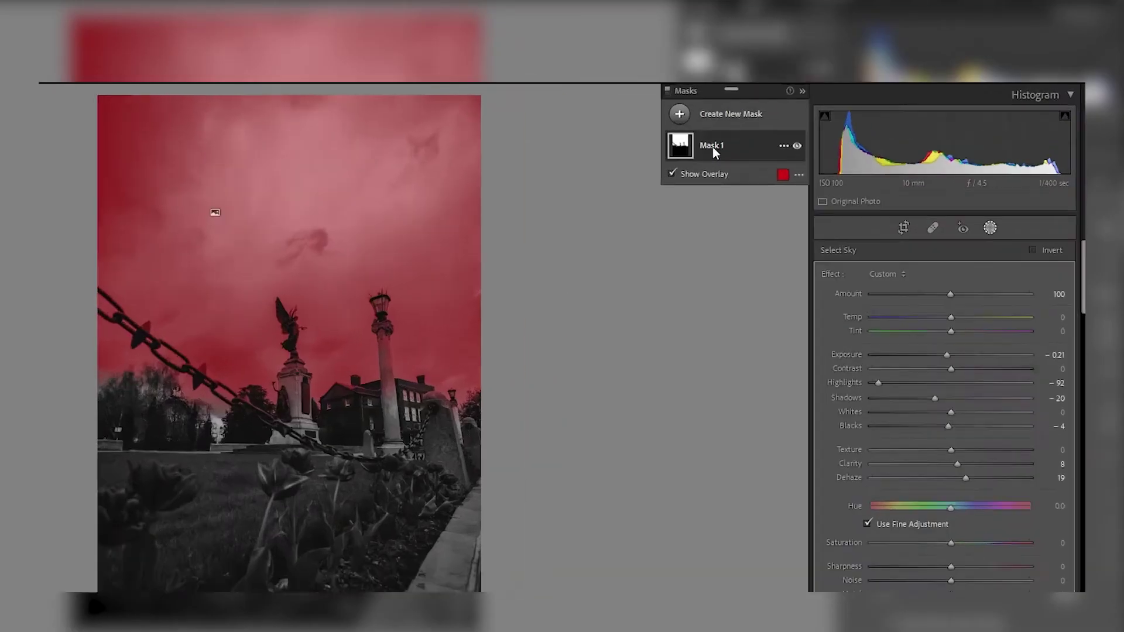
pyautogui.click(712, 147)
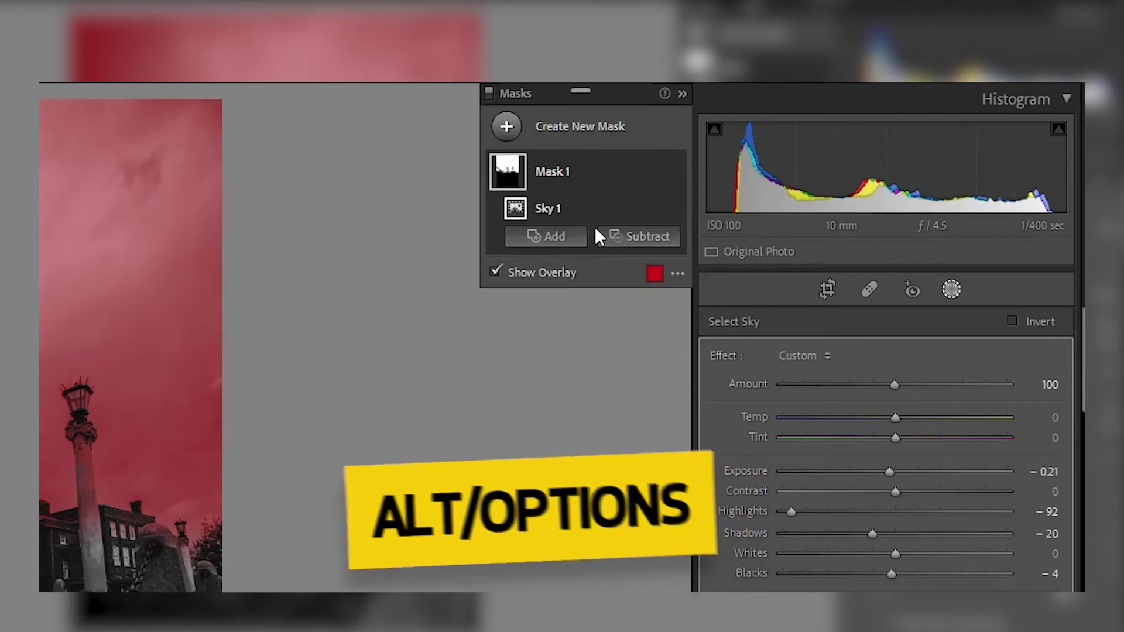
pyautogui.press('alt')
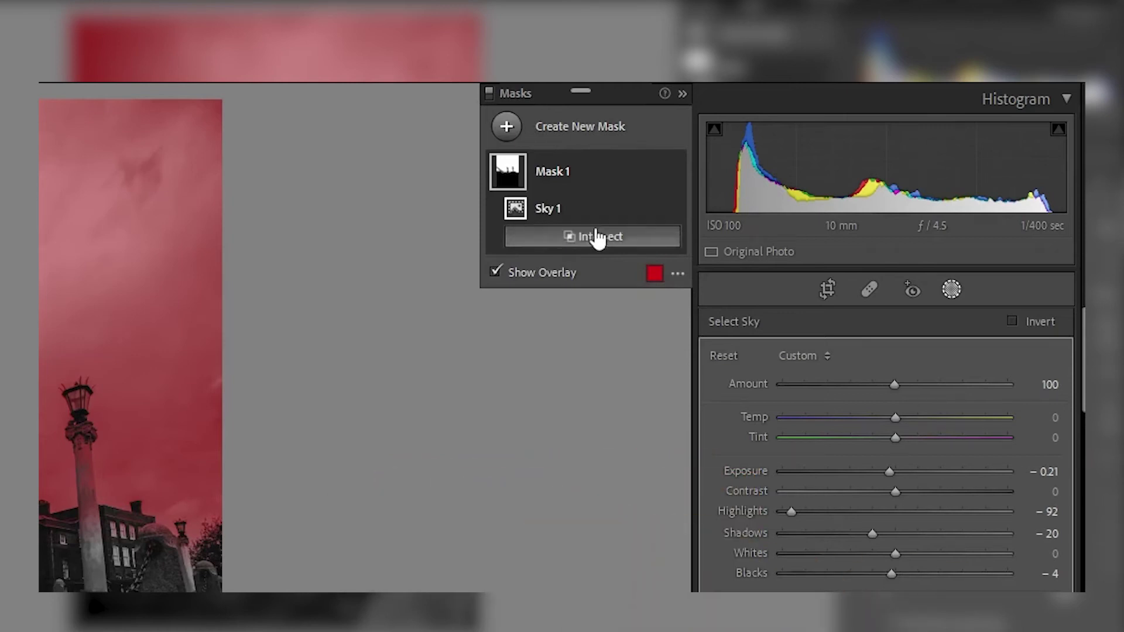
pyautogui.keyDown('alt'); pyautogui.click(597, 237); pyautogui.keyUp('alt')
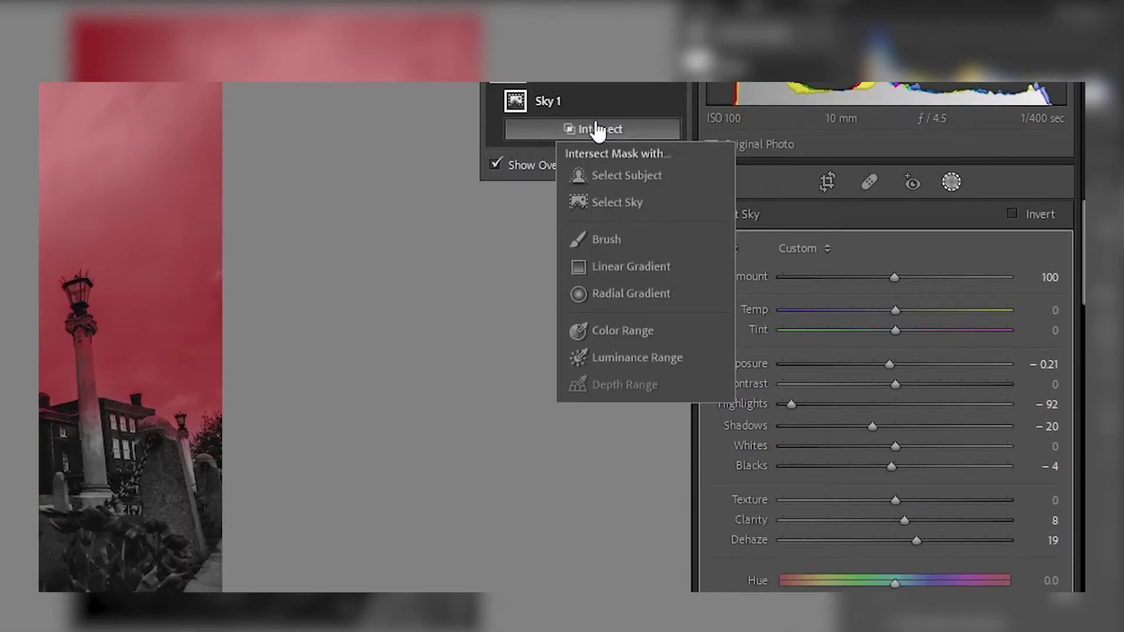
pyautogui.click(633, 266)
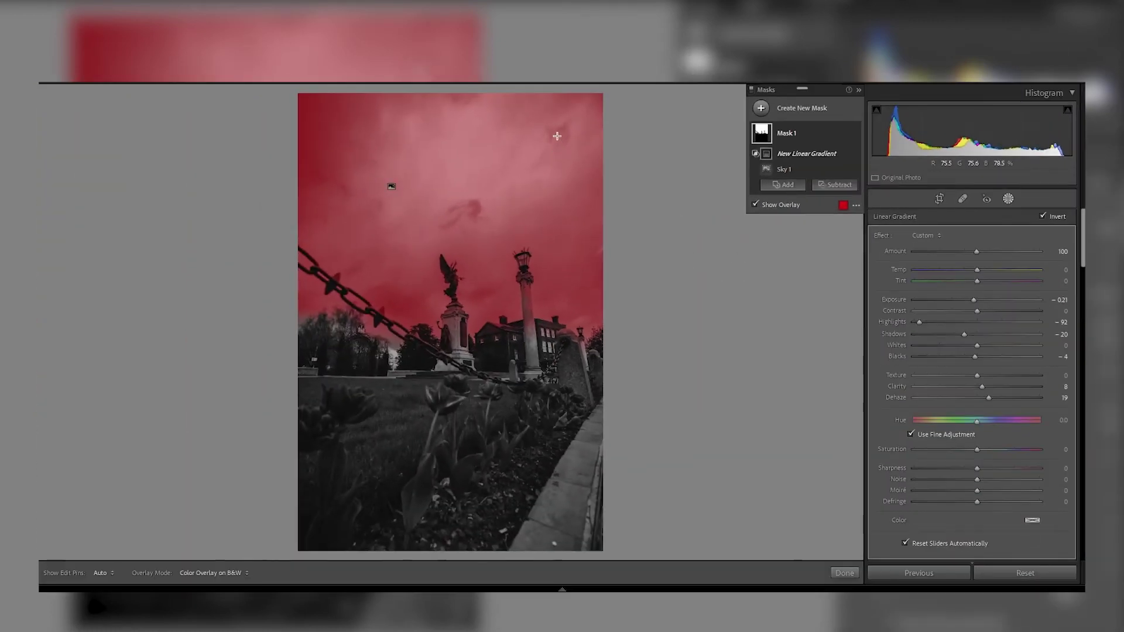
pyautogui.moveTo(528, 91); pyautogui.dragTo(456, 389)
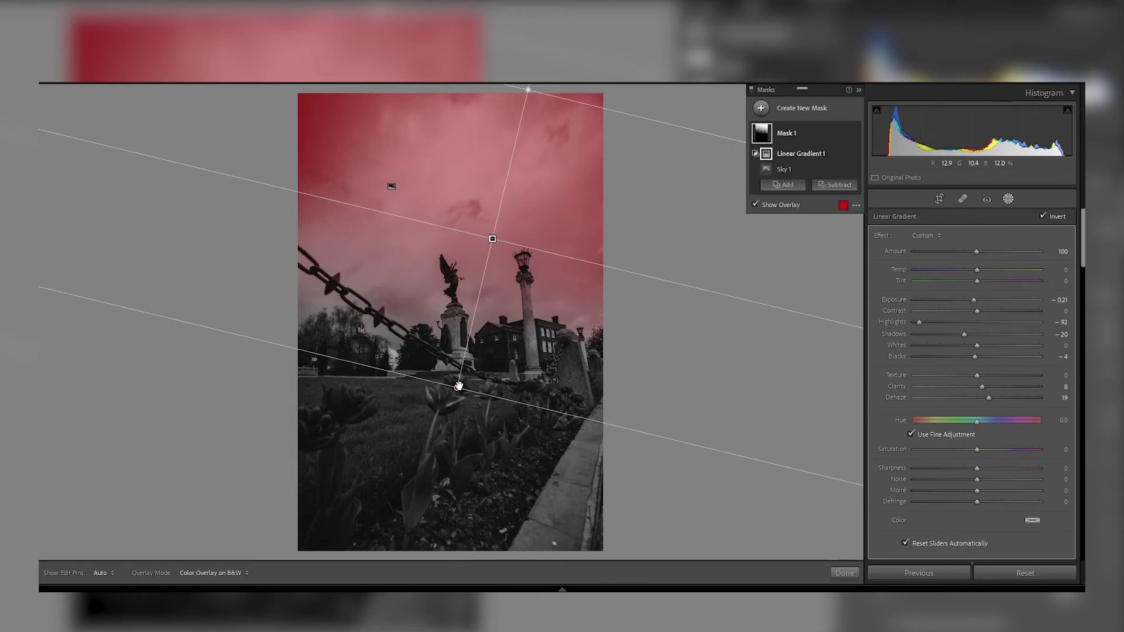
# Narrow the linear gradient and lower it around the statue with the overlay hidden, and compare the sky with the gradient off
pyautogui.moveTo(493, 239); pyautogui.dragTo(473, 306)
pyautogui.moveTo(450, 401); pyautogui.dragTo(457, 373)
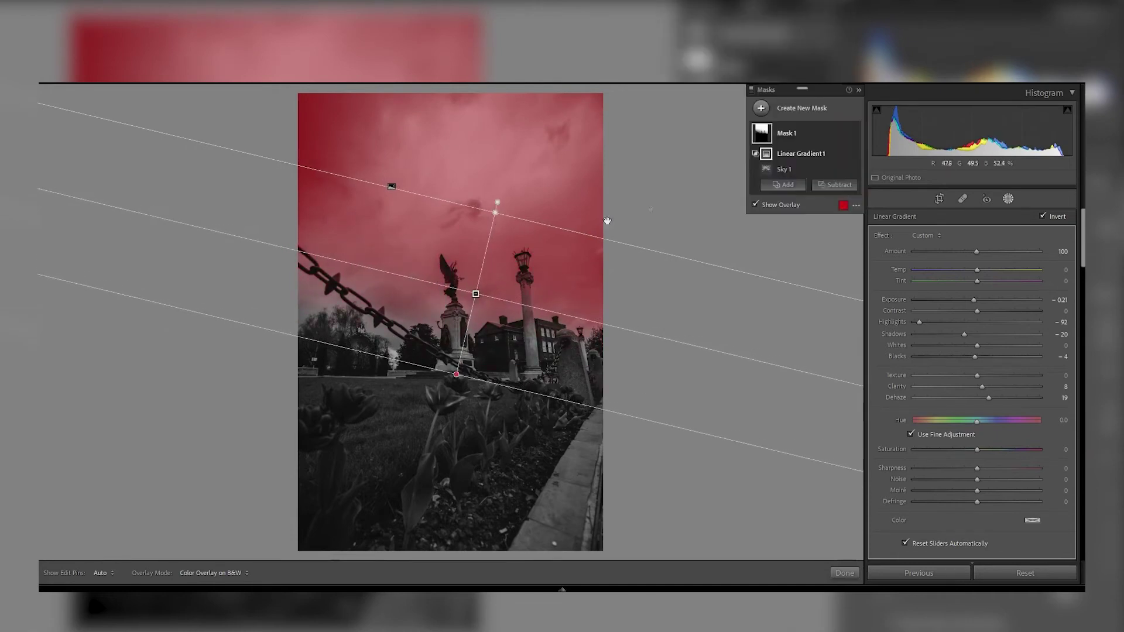
pyautogui.click(755, 205)
pyautogui.moveTo(476, 292); pyautogui.dragTo(468, 309)
pyautogui.moveTo(440, 398); pyautogui.dragTo(451, 378)
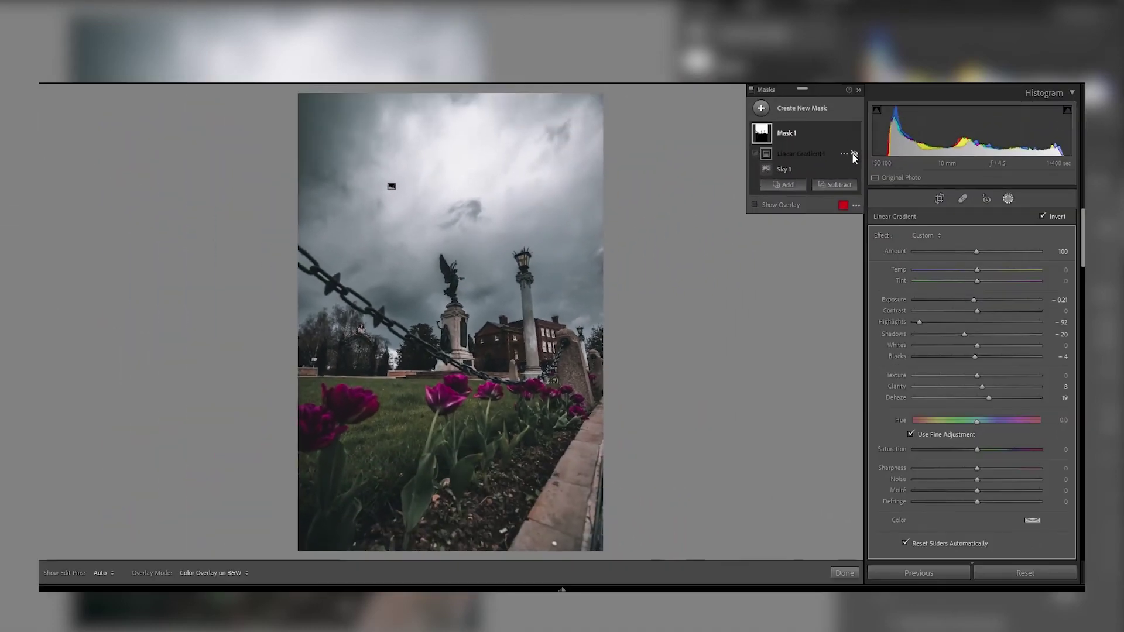
pyautogui.click(854, 154)
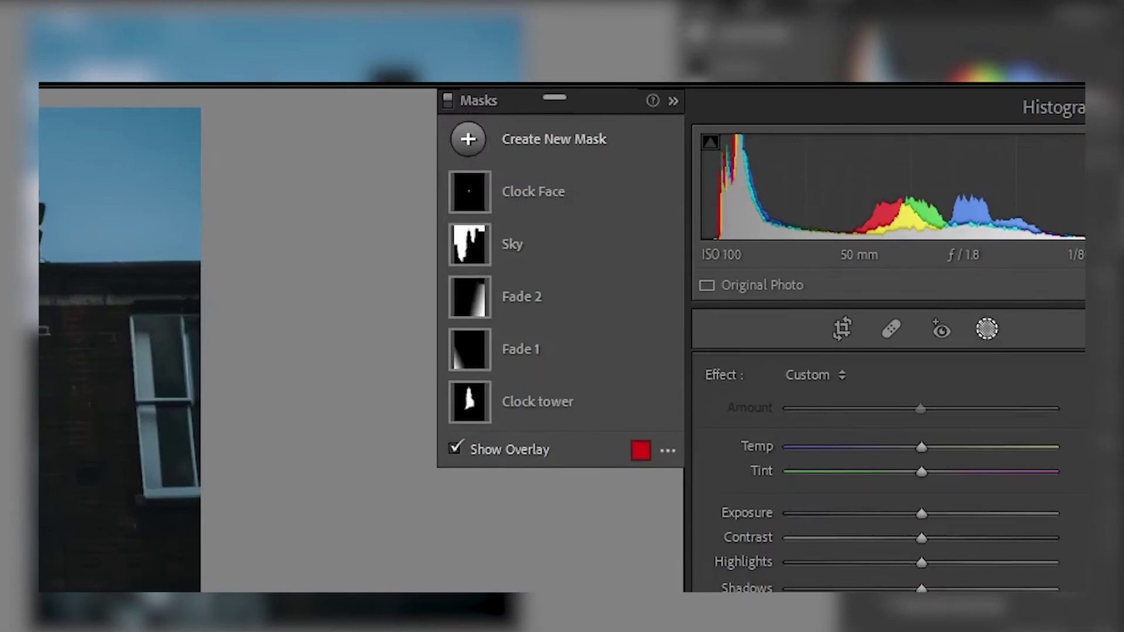
# Select the Sky mask in the clock tower photo and show its overlay
pyautogui.moveTo(523, 391)
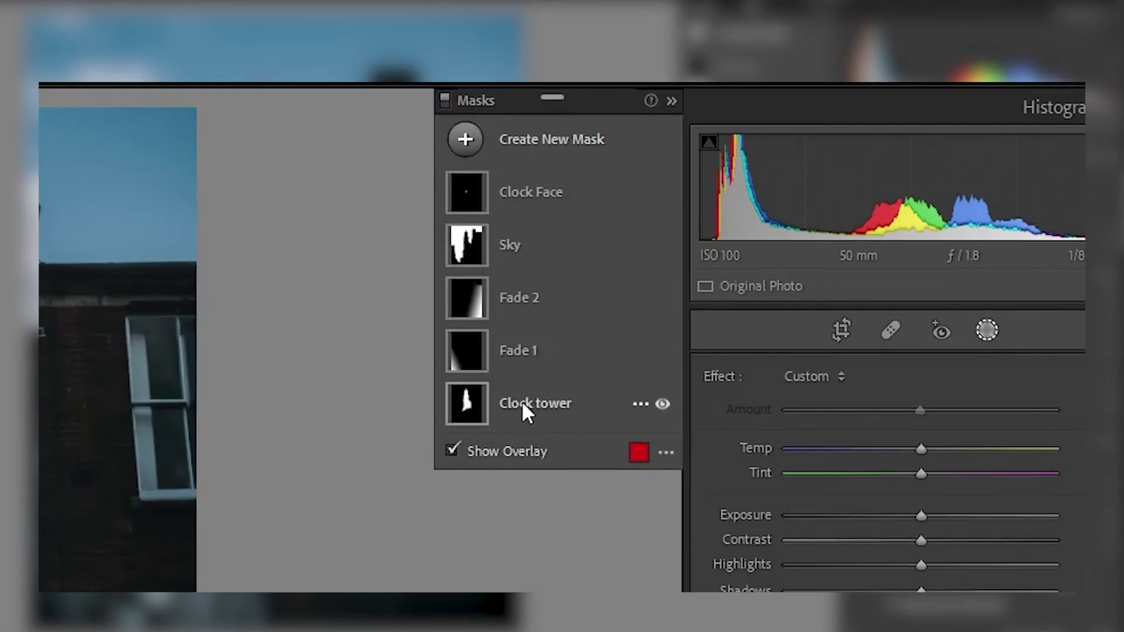
pyautogui.click(525, 364)
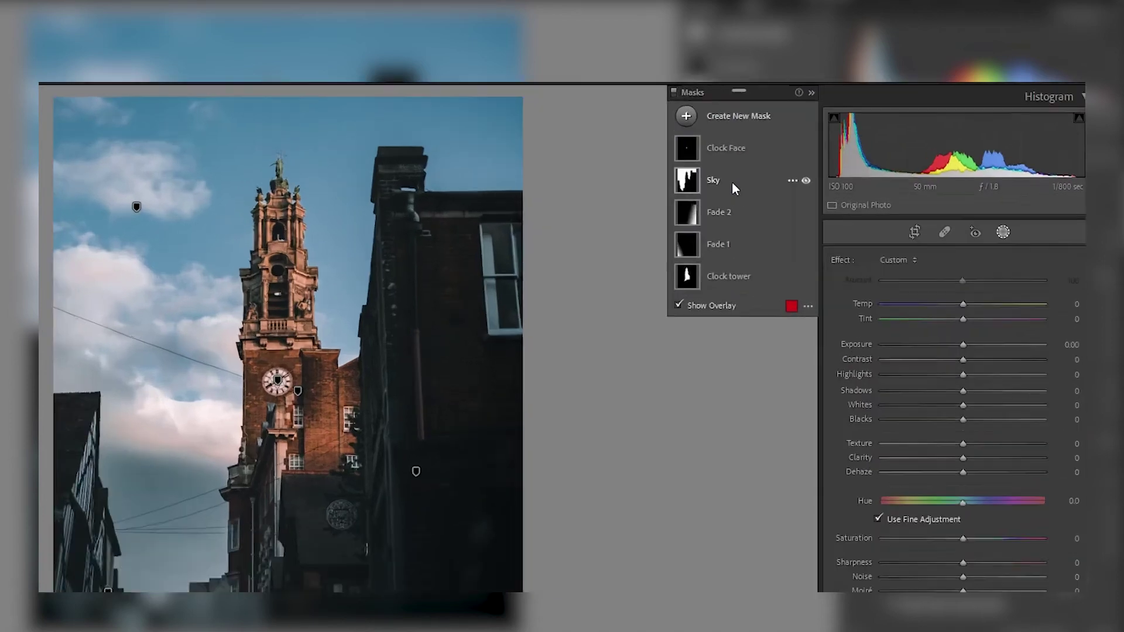
pyautogui.click(794, 159)
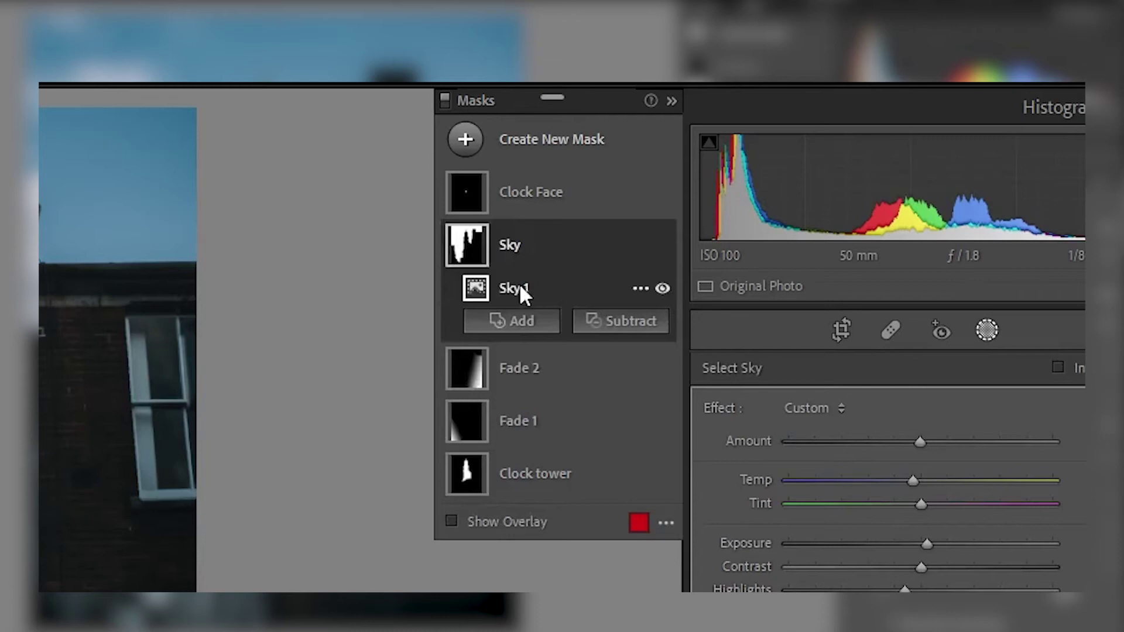
pyautogui.click(451, 521)
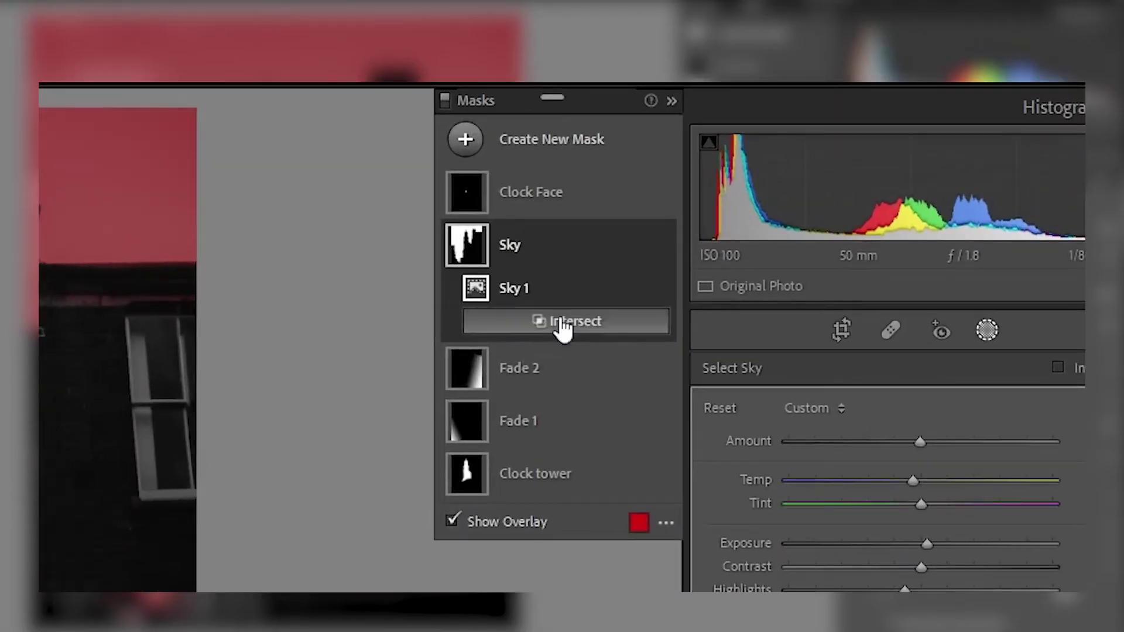
# Intersect the Sky mask with a nearly horizontal linear gradient fading downward, and narrow its transition around the upper clock tower
pyautogui.keyDown('alt'); pyautogui.click(563, 321); pyautogui.keyUp('alt')
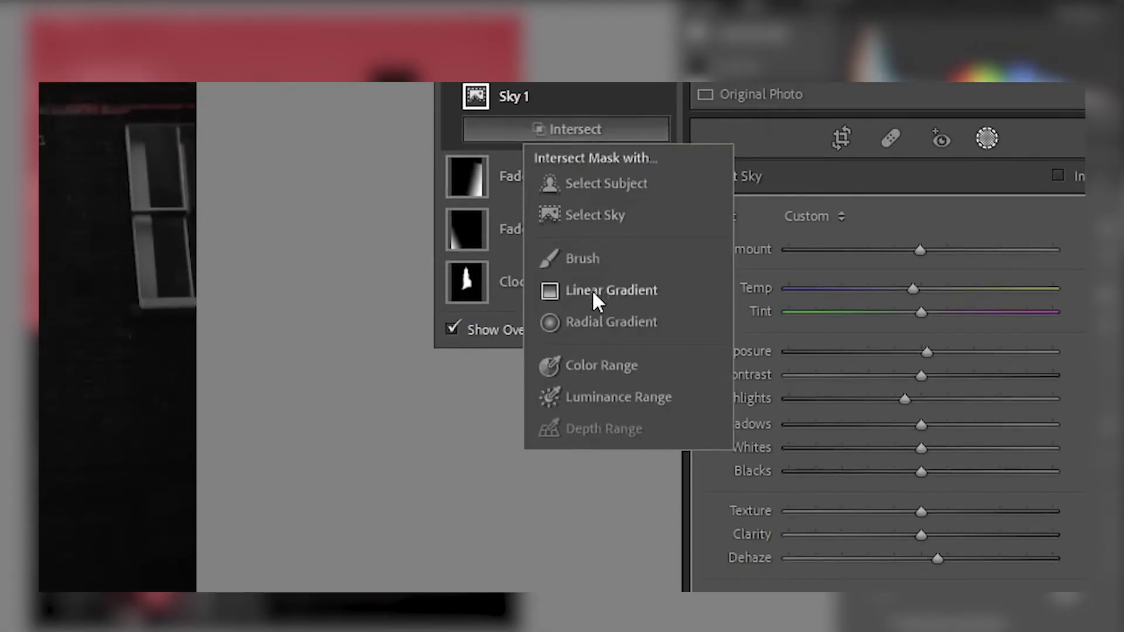
pyautogui.click(592, 289)
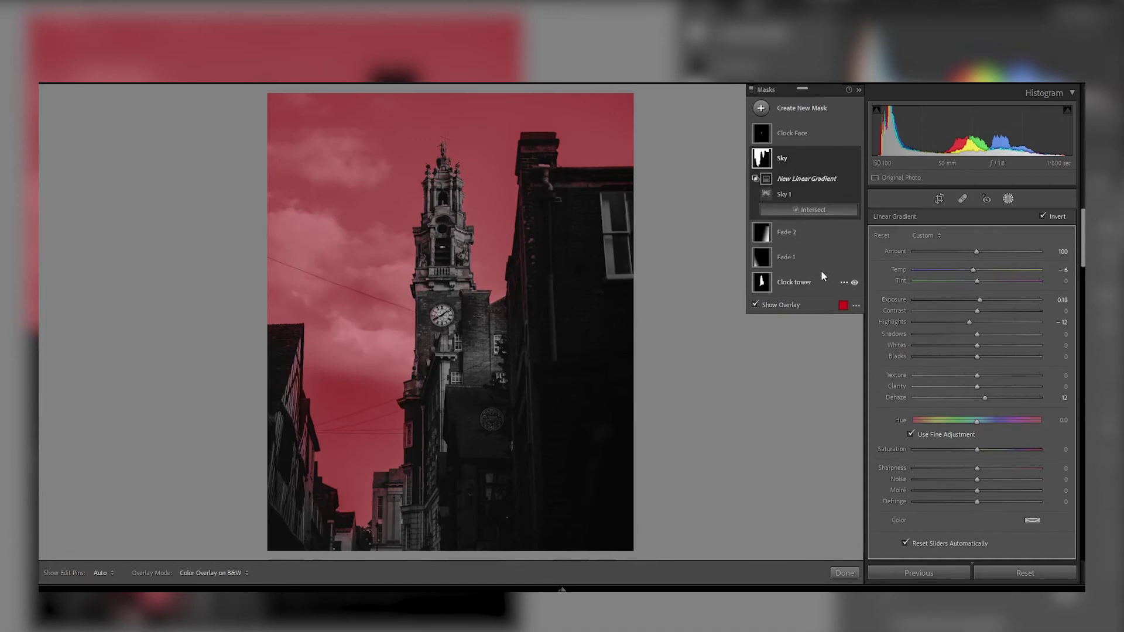
pyautogui.moveTo(415, 92); pyautogui.dragTo(412, 386)
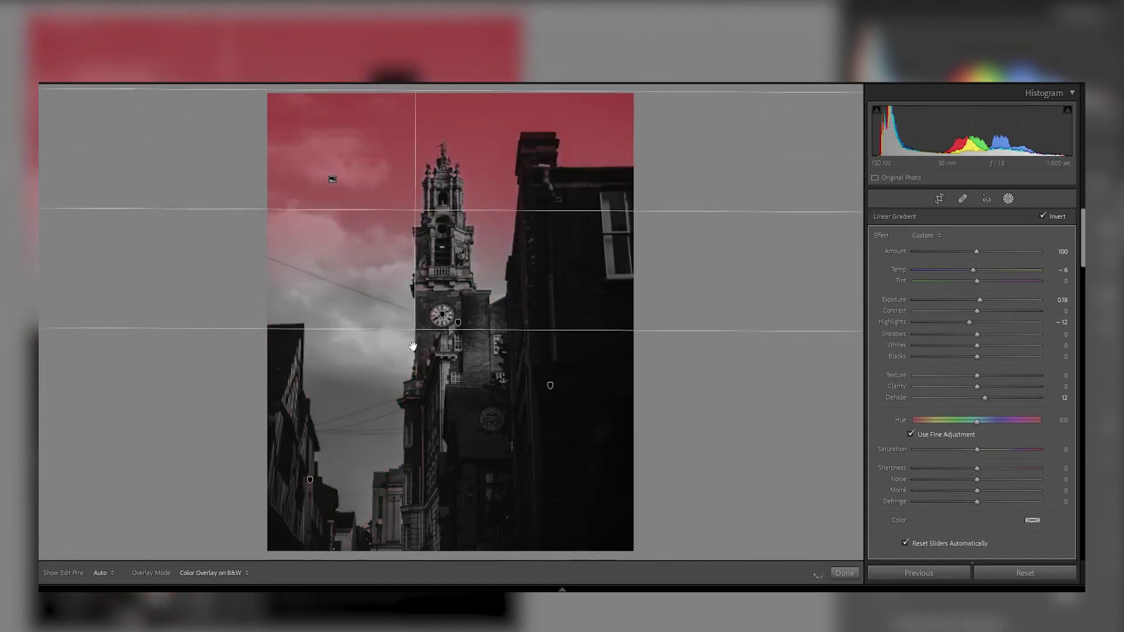
pyautogui.moveTo(414, 281); pyautogui.dragTo(418, 290)
pyautogui.moveTo(418, 391); pyautogui.dragTo(419, 316)
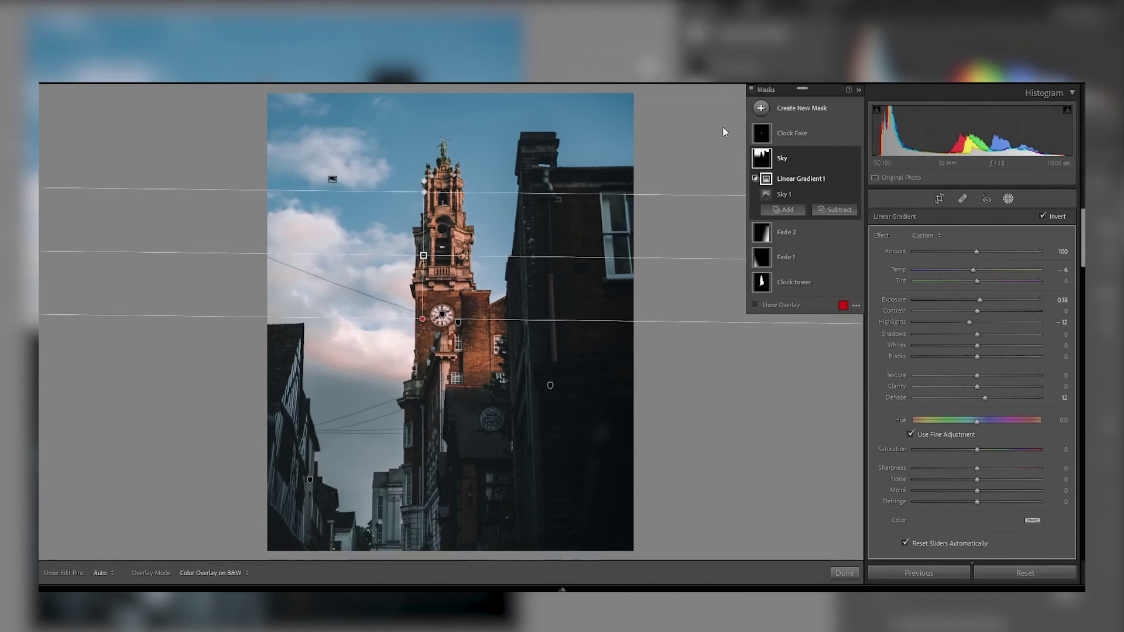
# Set the Sky mask's exposure to 0.25 and dehaze to 16, and shift its linear gradient down to just above the clock face
pyautogui.moveTo(978, 301); pyautogui.dragTo(982, 300)
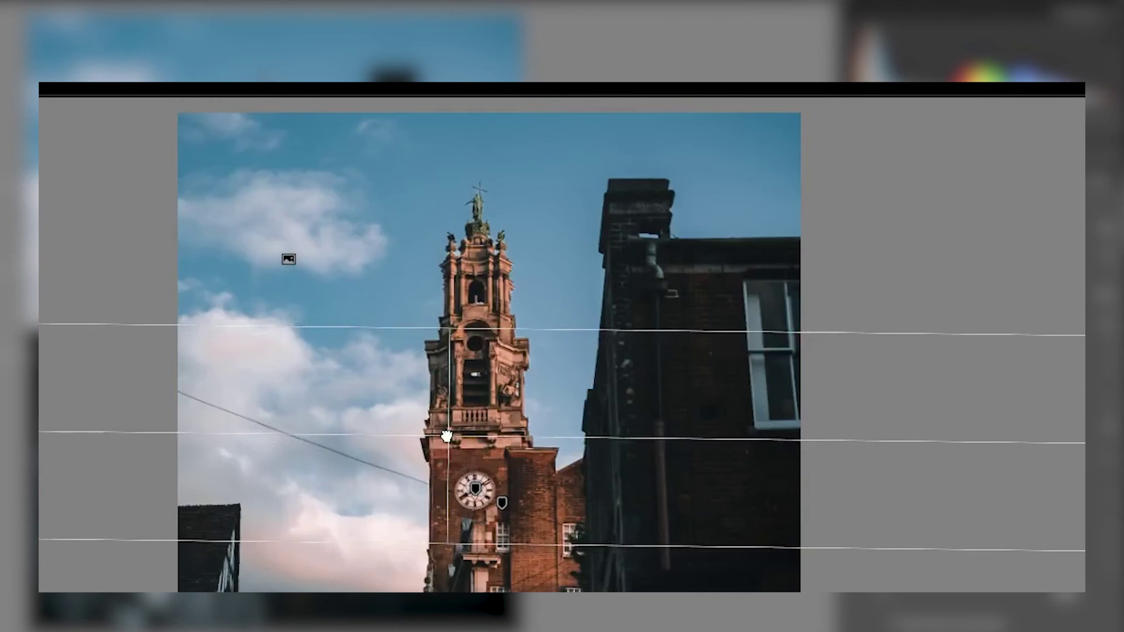
pyautogui.moveTo(445, 434); pyautogui.dragTo(446, 449)
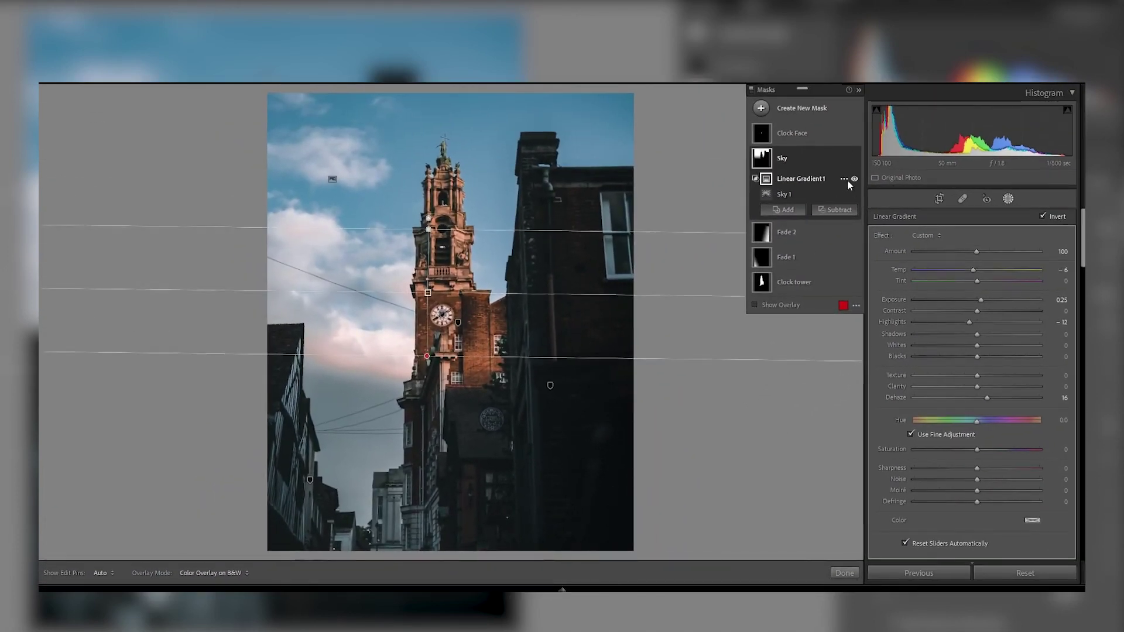
# Toggle the Sky mask's linear gradient off and on repeatedly to compare the sky with and without the intersection
pyautogui.click(854, 178)
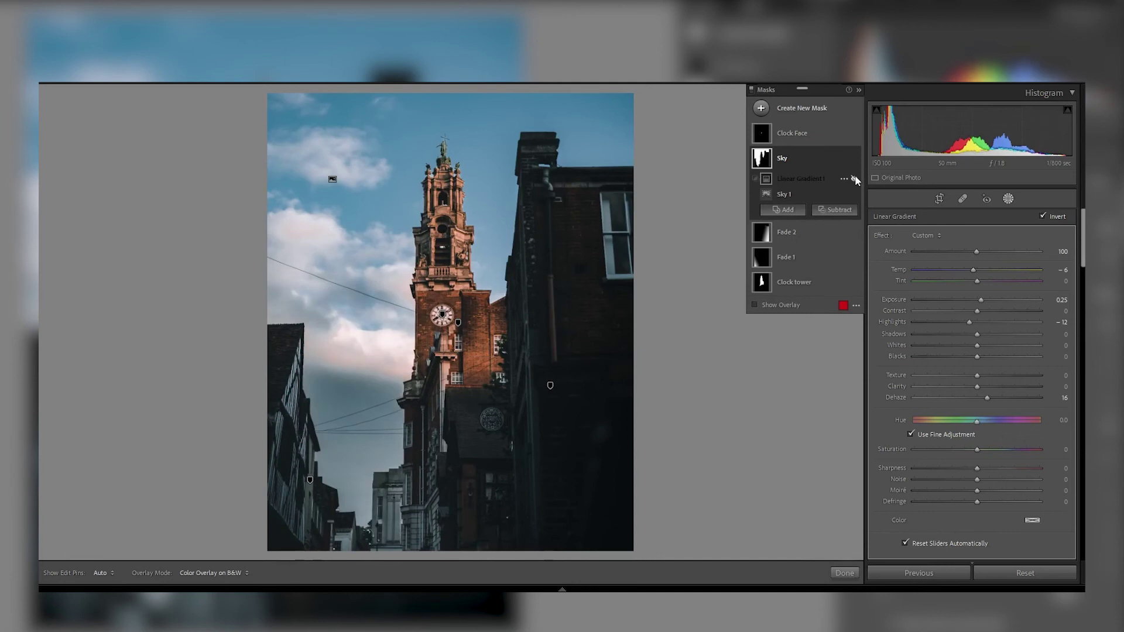
pyautogui.click(854, 179)
pyautogui.click(855, 178)
pyautogui.click(855, 179)
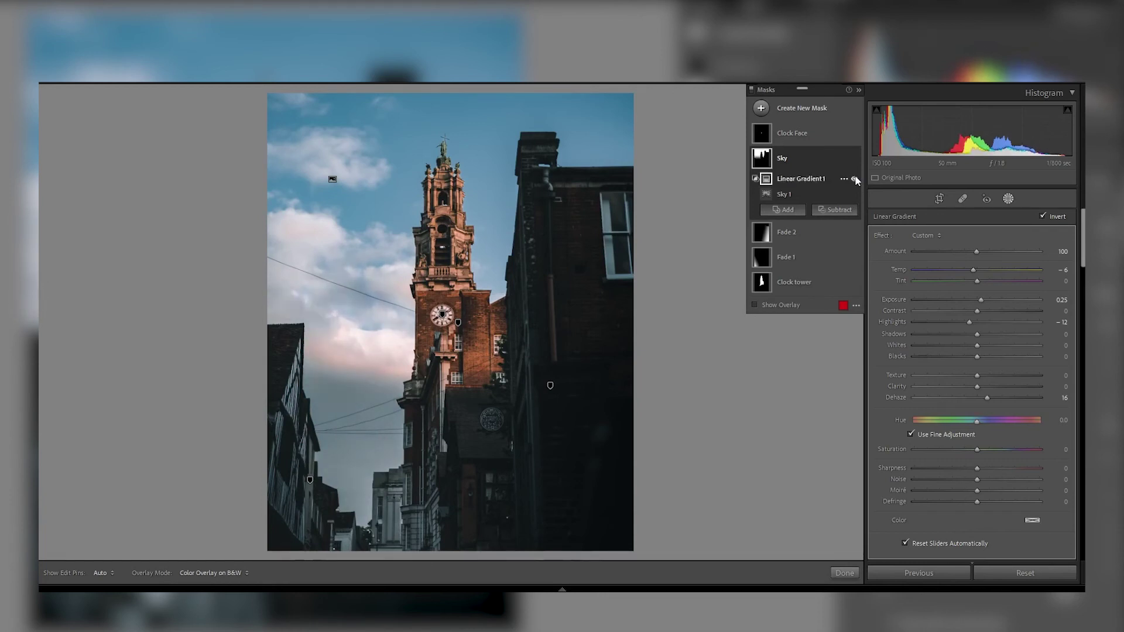
pyautogui.click(854, 179)
pyautogui.click(854, 179)
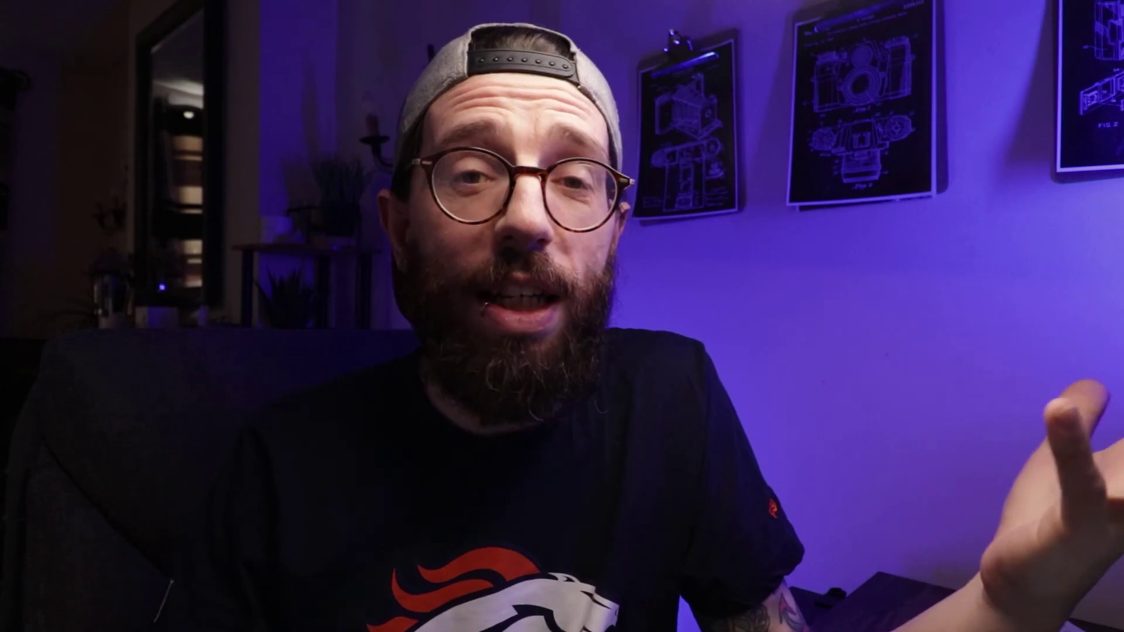